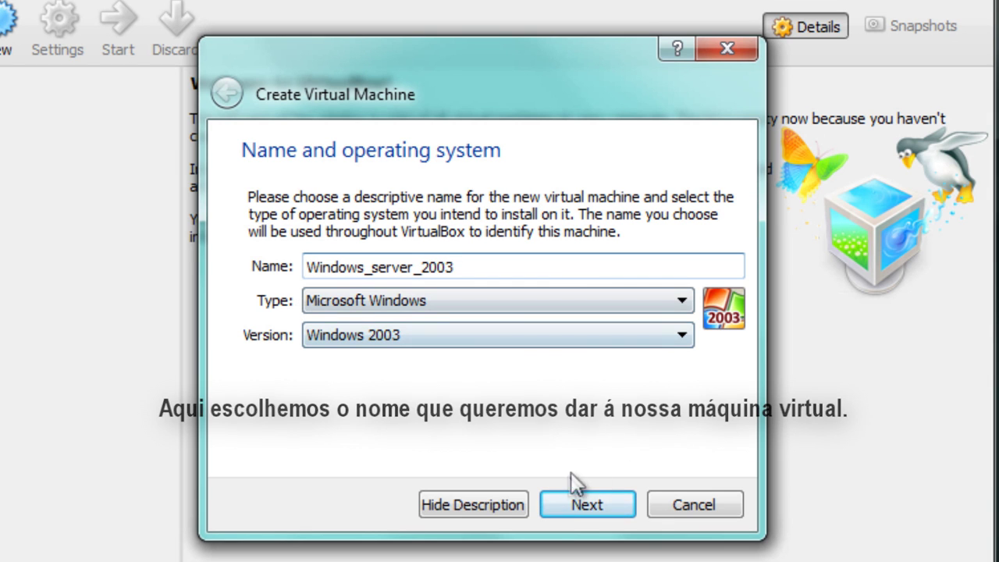
# Step: Accept the Windows_server_2003 name and Windows 2003 type, and set the virtual machine's memory to 1024 MB
pyautogui.click(563, 507)
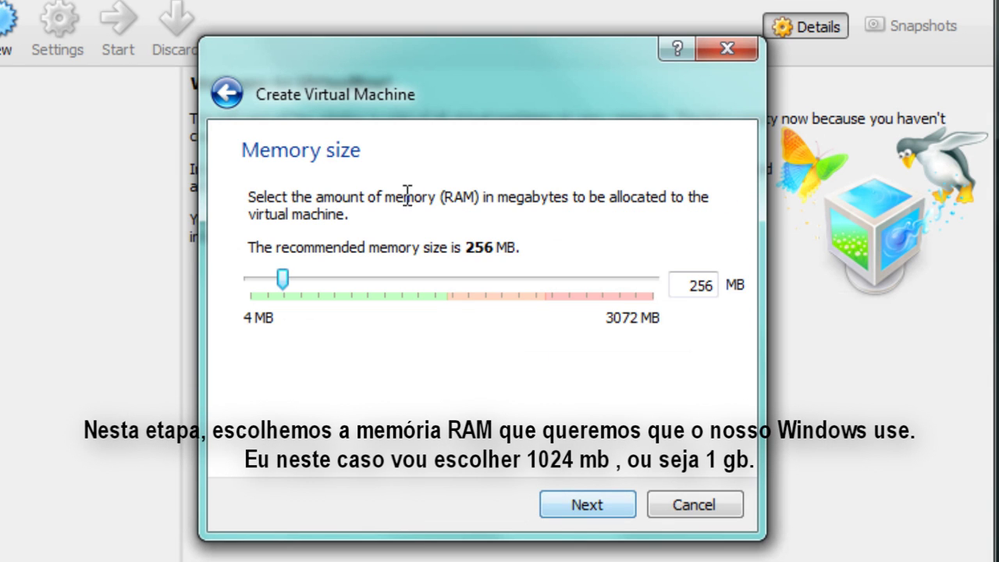
pyautogui.doubleClick(688, 285)
pyautogui.write('1024')
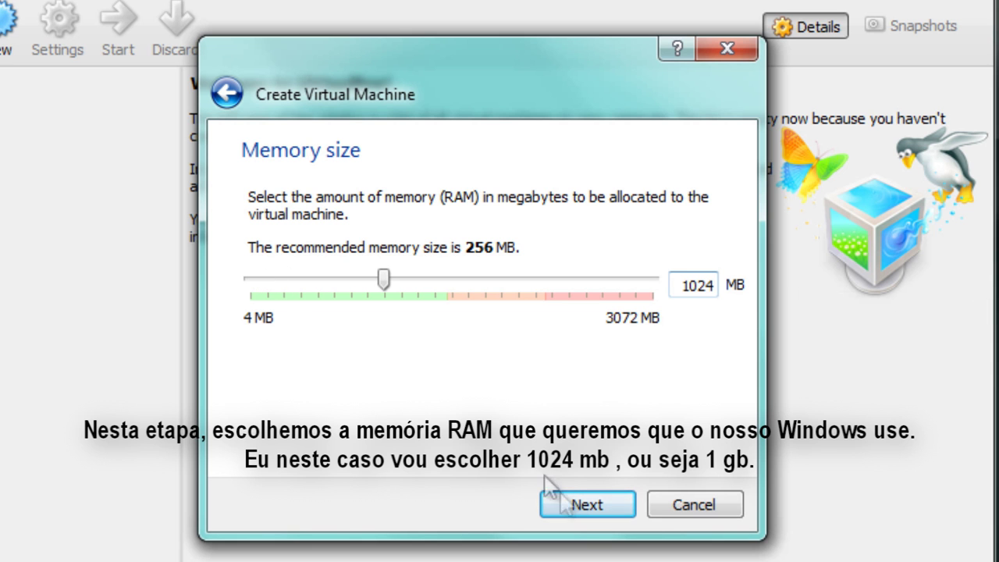
pyautogui.click(582, 504)
# Step: Create a dynamically allocated 20 GB VDI hard drive named Windows_server_2003 for the virtual machine
pyautogui.click(604, 510)
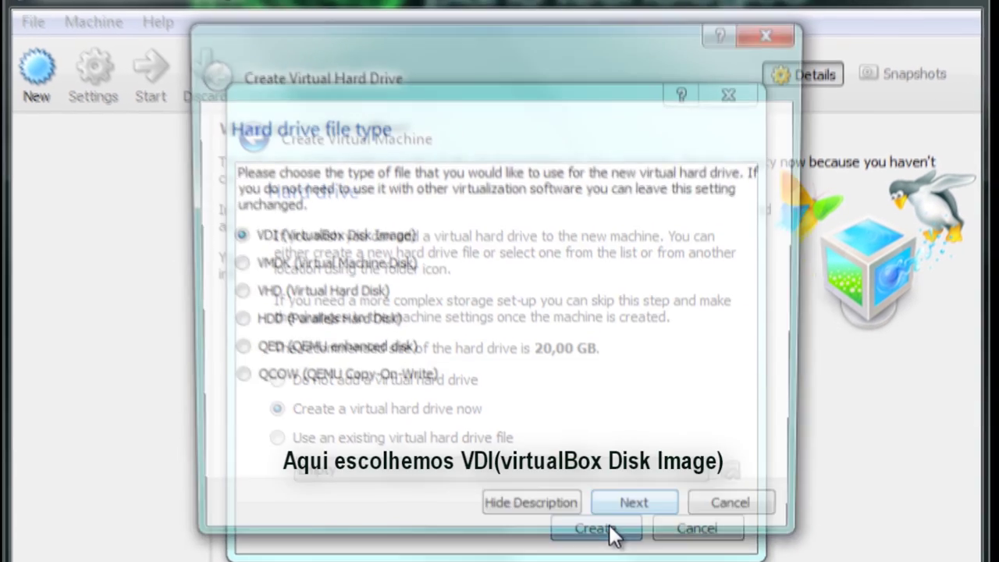
pyautogui.click(666, 510)
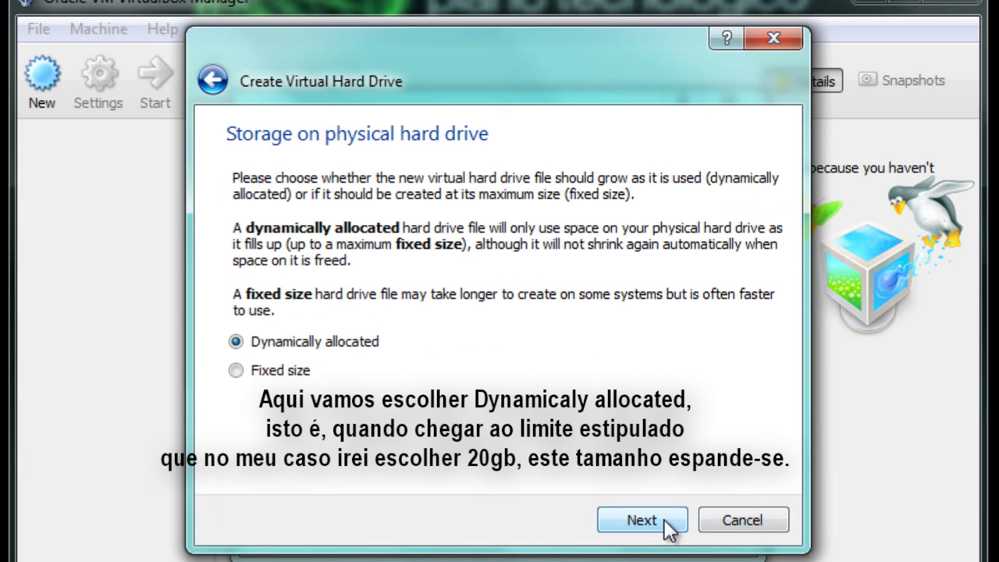
pyautogui.click(665, 521)
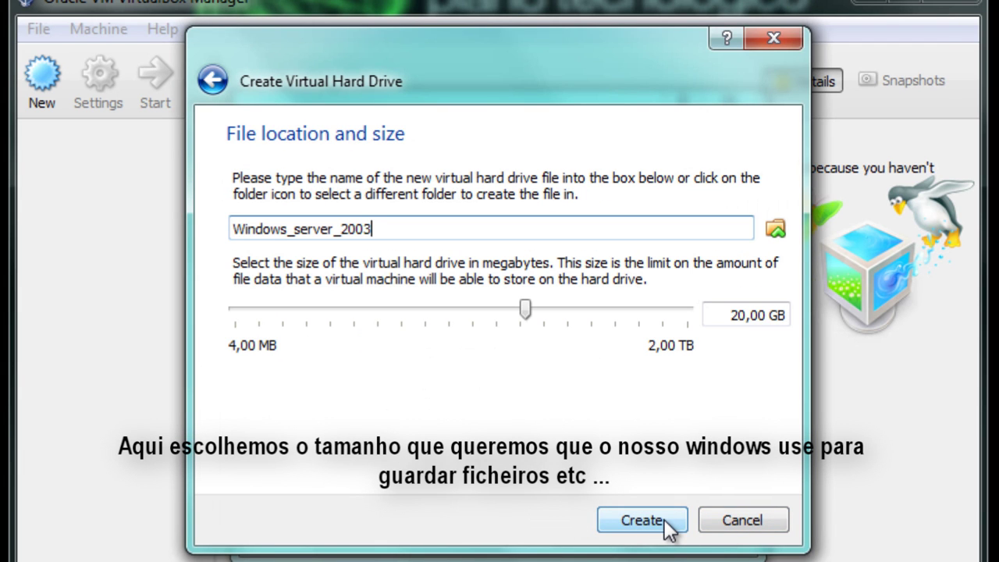
pyautogui.click(665, 521)
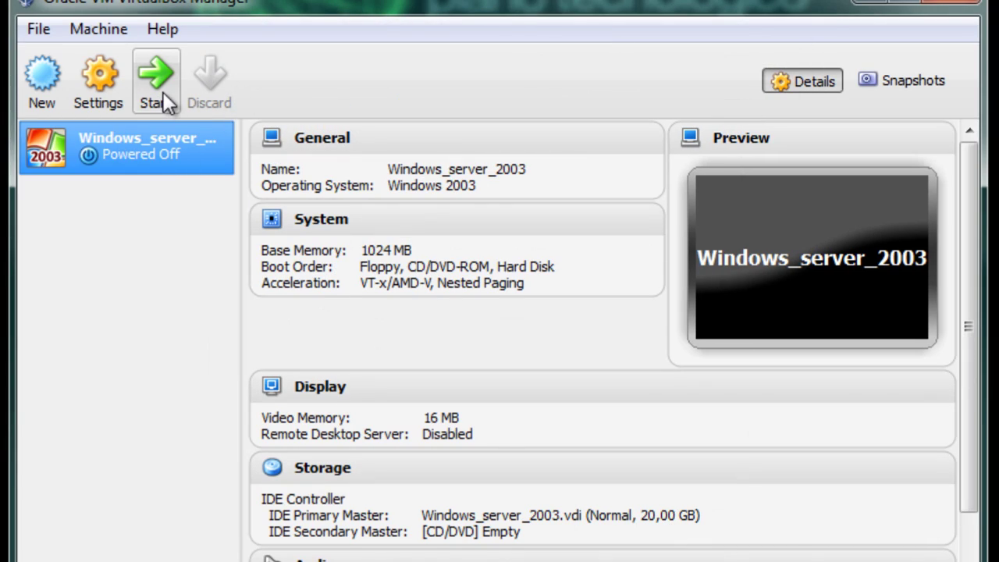
# Step: Start the virtual machine with Windows 2003 Server Enterprise SP2 R2.iso from the Windows_2003_iso folder on drive G: as start-up disk
pyautogui.click(160, 100)
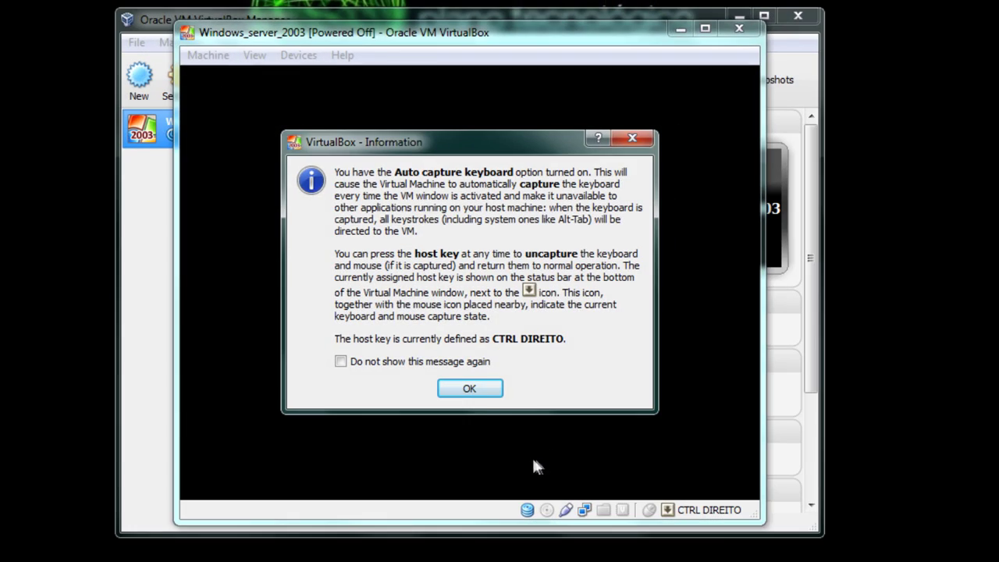
pyautogui.click(471, 389)
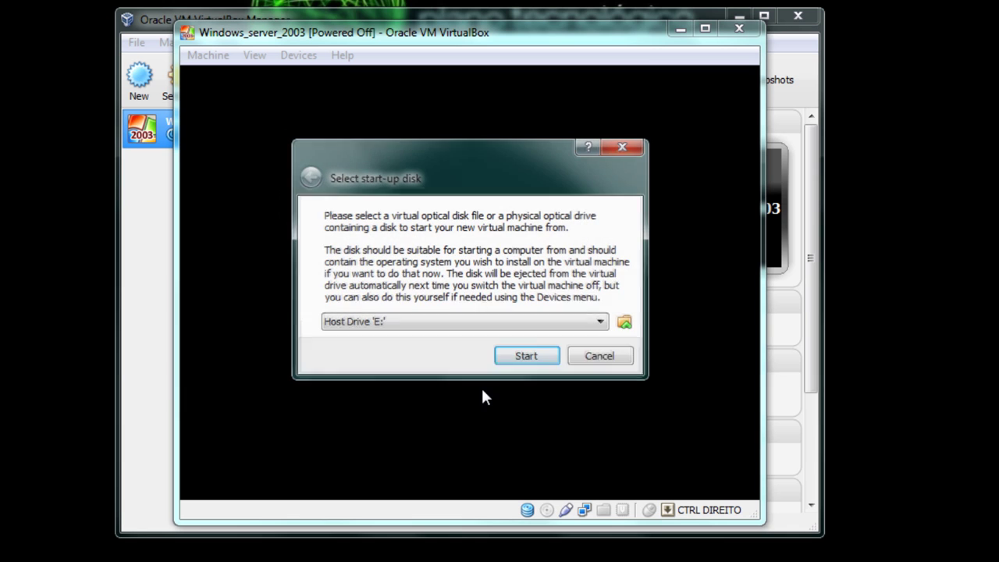
pyautogui.click(625, 324)
pyautogui.click(369, 454)
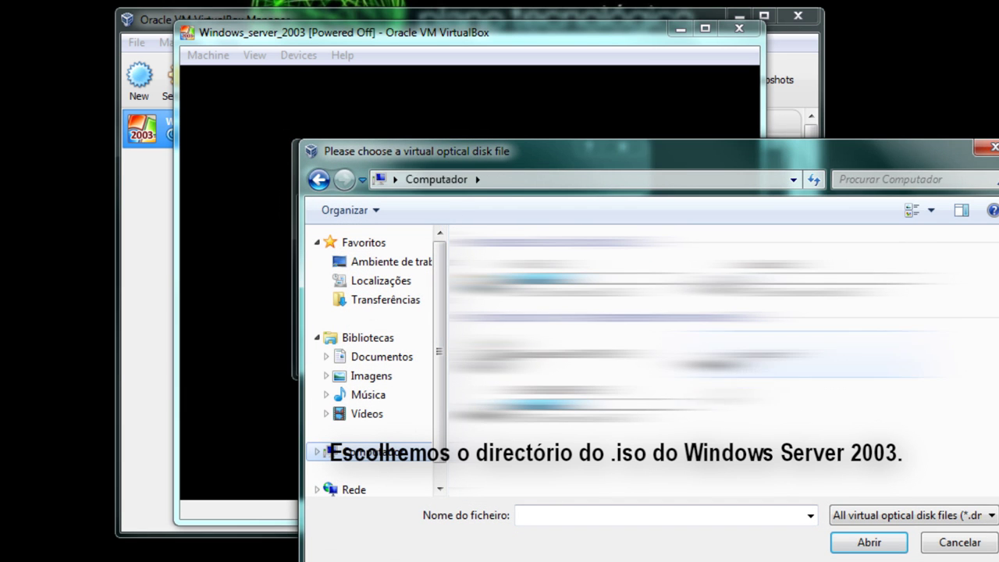
pyautogui.doubleClick(515, 405)
pyautogui.doubleClick(515, 236)
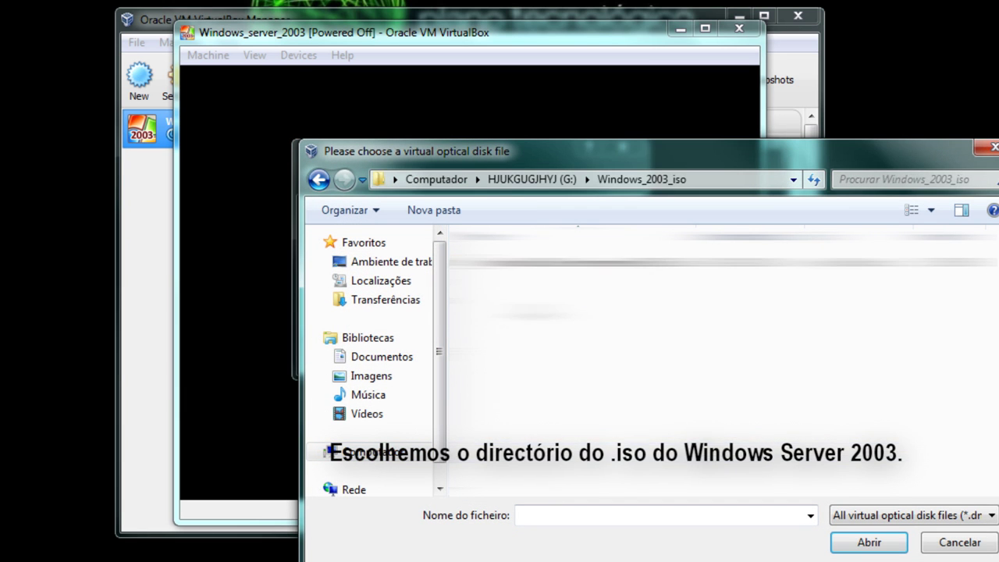
pyautogui.click(515, 266)
pyautogui.click(876, 541)
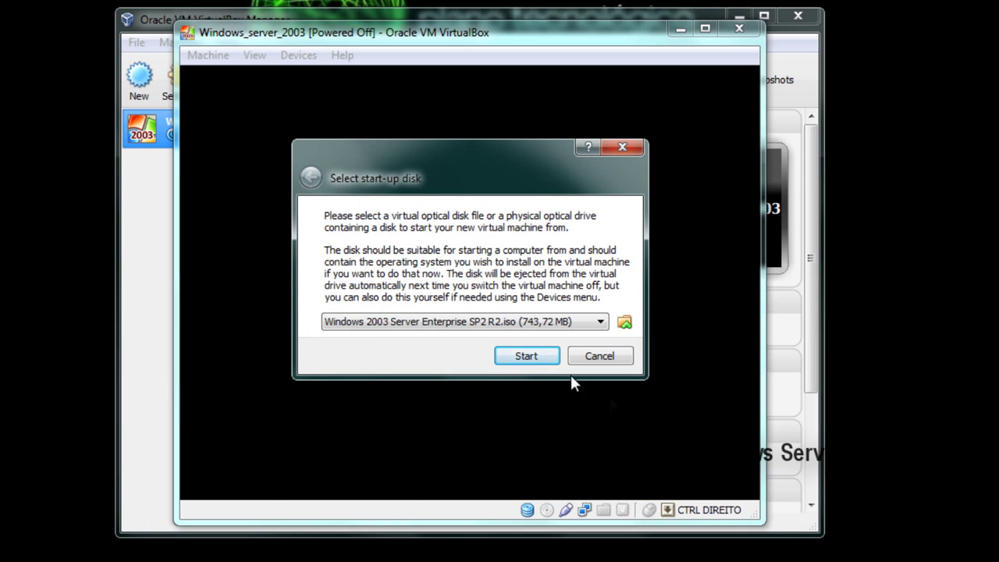
pyautogui.click(526, 355)
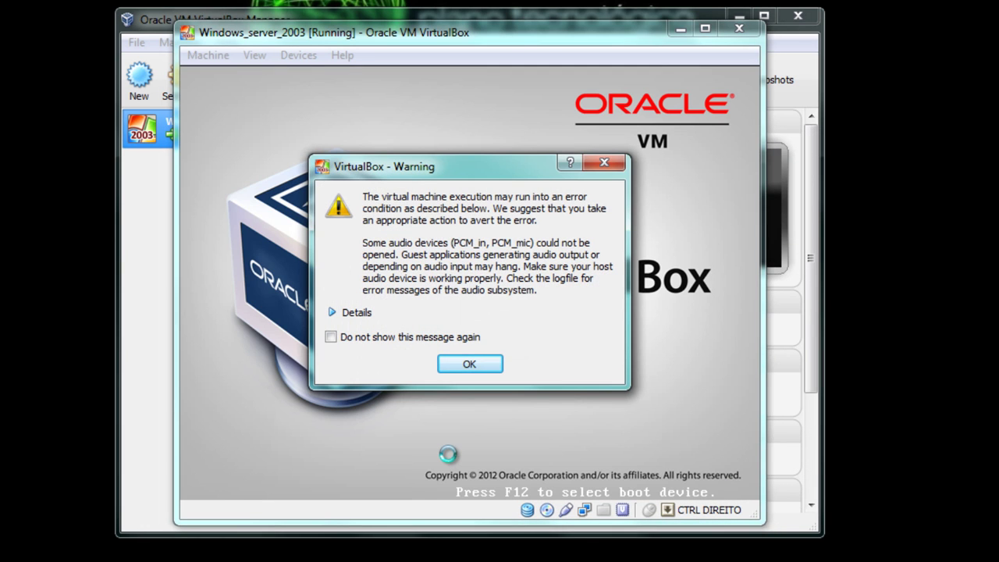
pyautogui.click(476, 365)
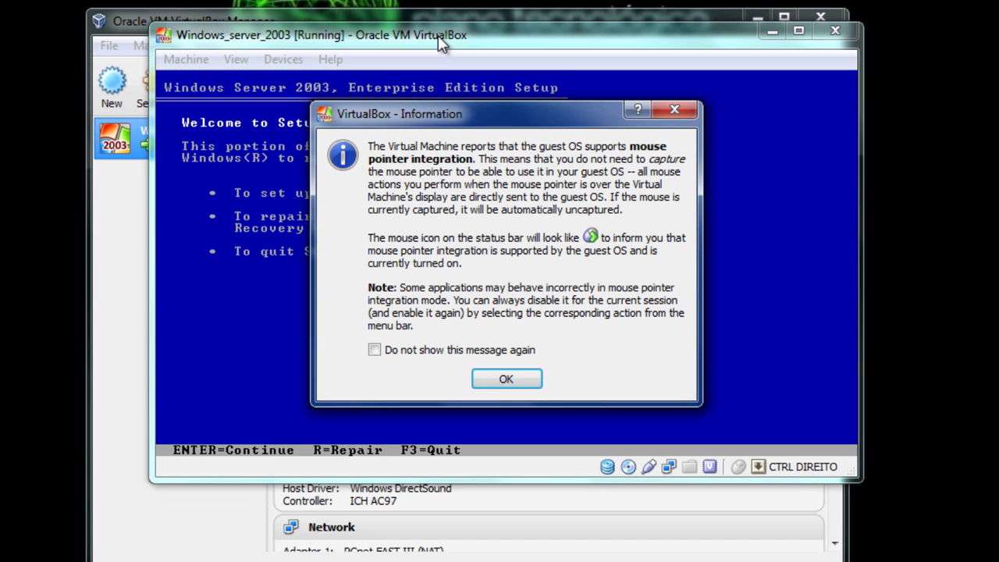
# Step: Begin setting up Windows Server 2003 and accept the licensing agreement
pyautogui.click(511, 376)
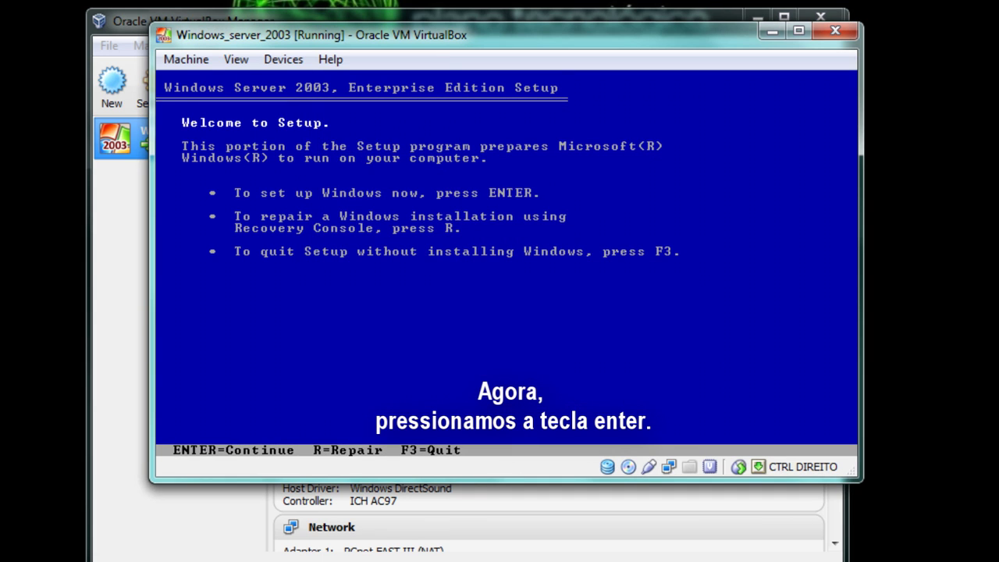
pyautogui.press('Return')
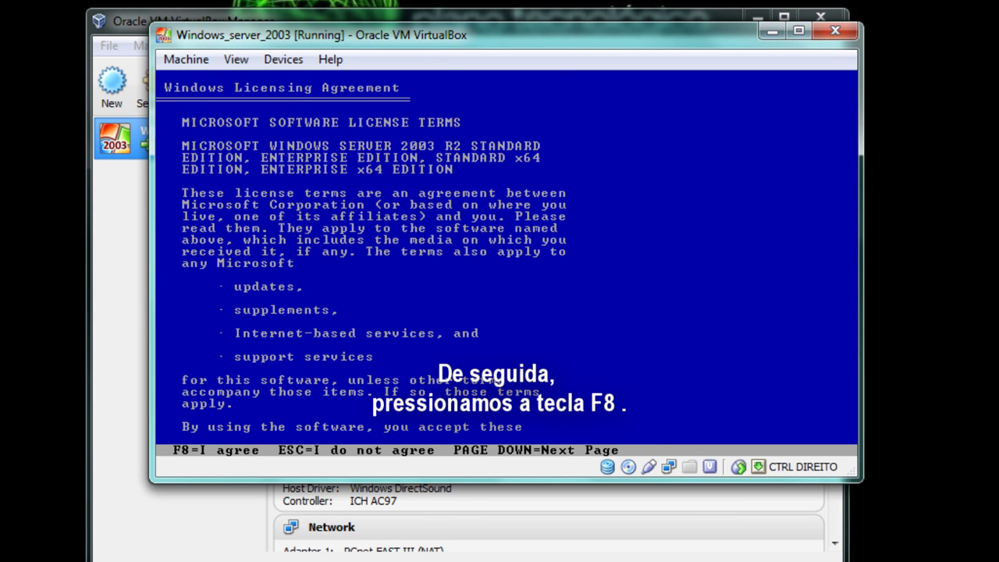
pyautogui.press('F8')
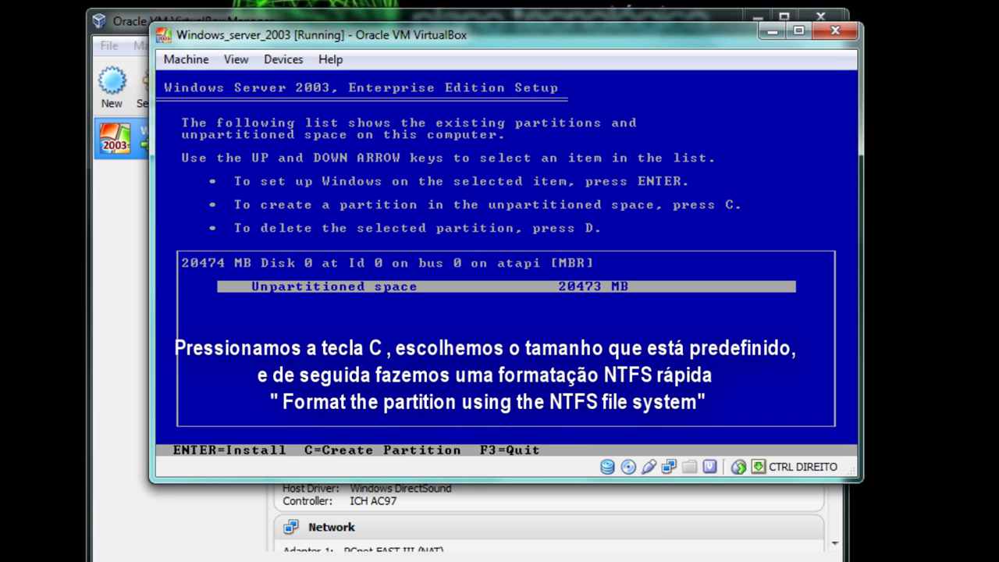
# Step: Create a 20466 MB partition, install Windows on it with a quick NTFS format, and restart into graphical setup
pyautogui.press('c')
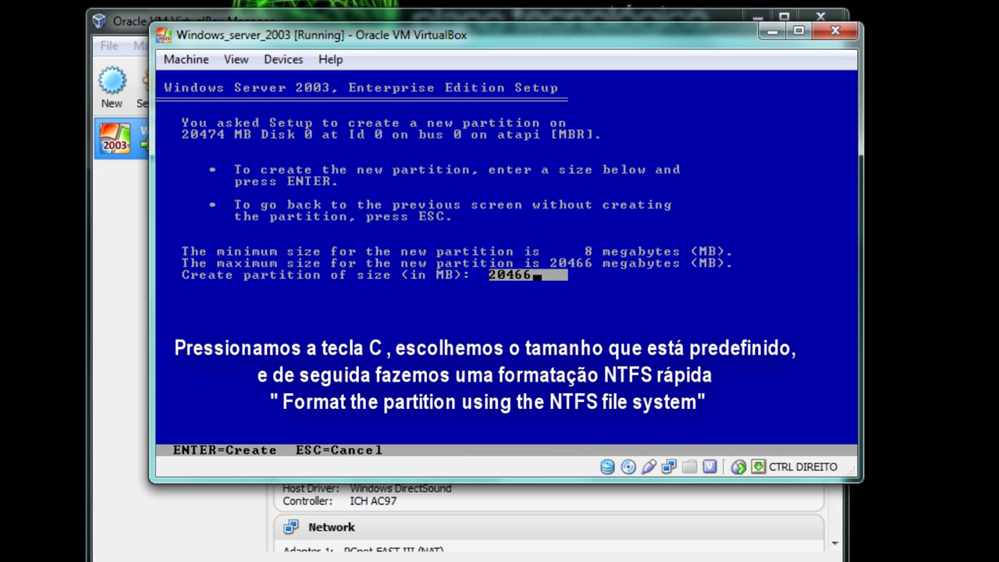
pyautogui.press('Return')
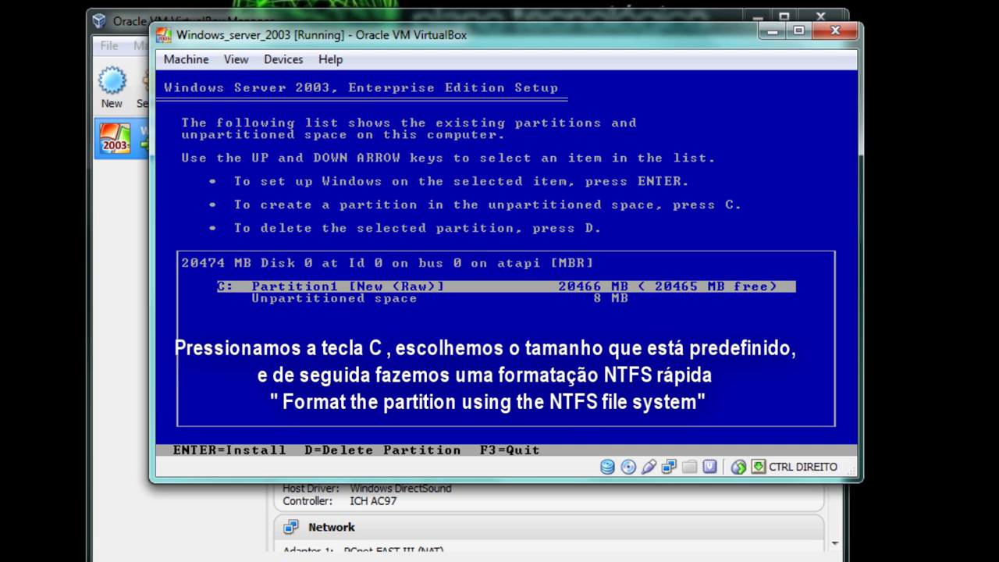
pyautogui.press('Return')
pyautogui.press('Up')
pyautogui.press('Up')
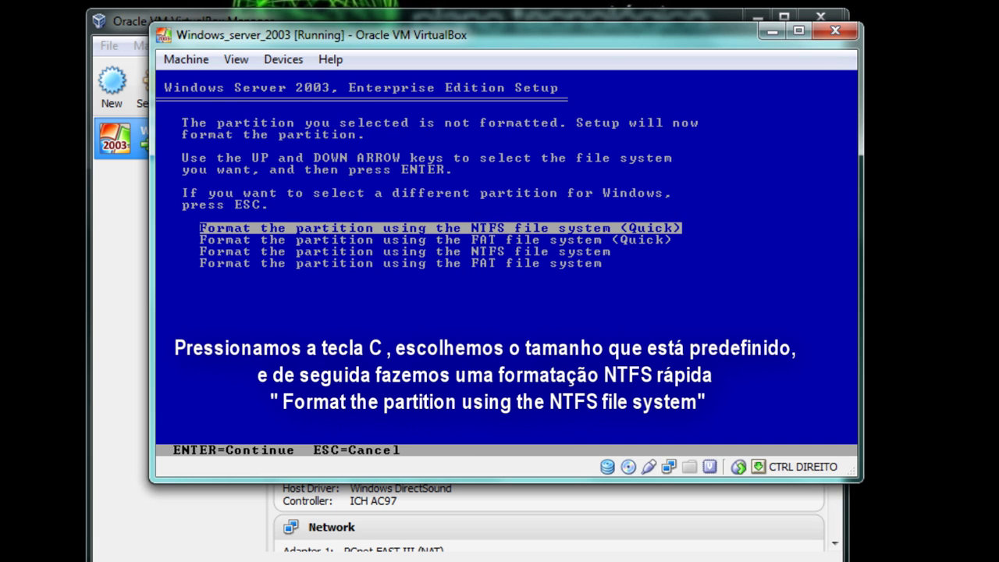
pyautogui.press('Return')
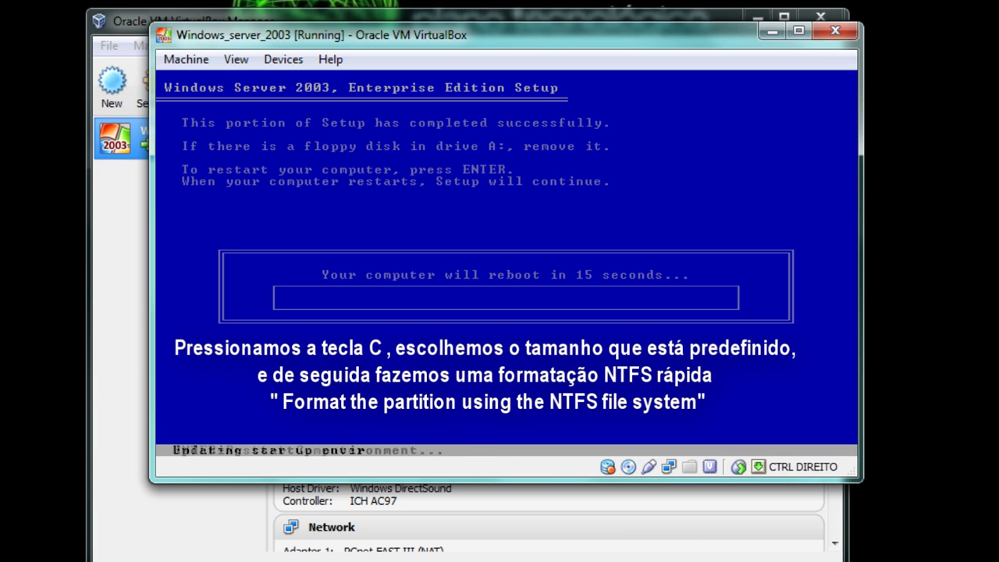
pyautogui.press('Return')
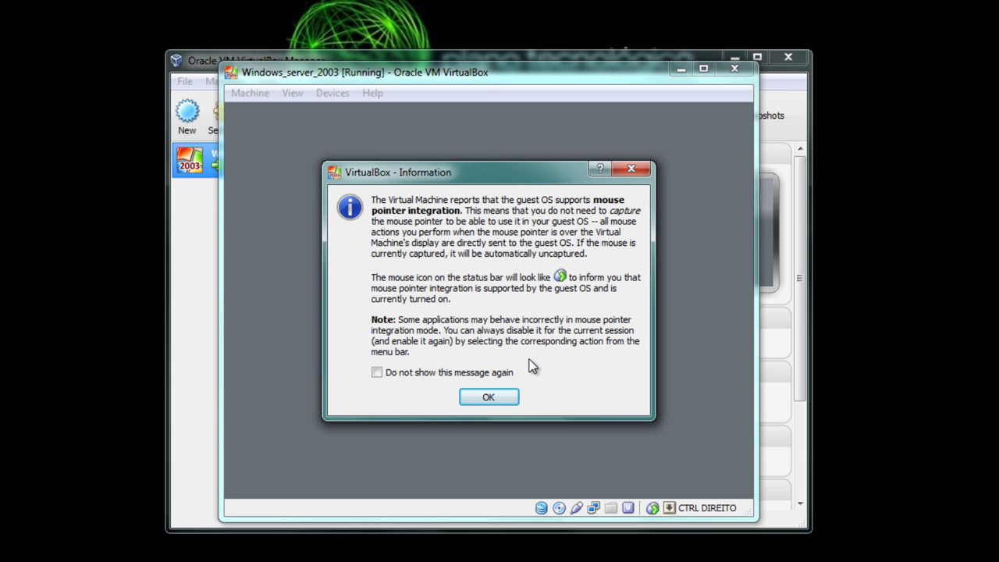
pyautogui.press('Return')
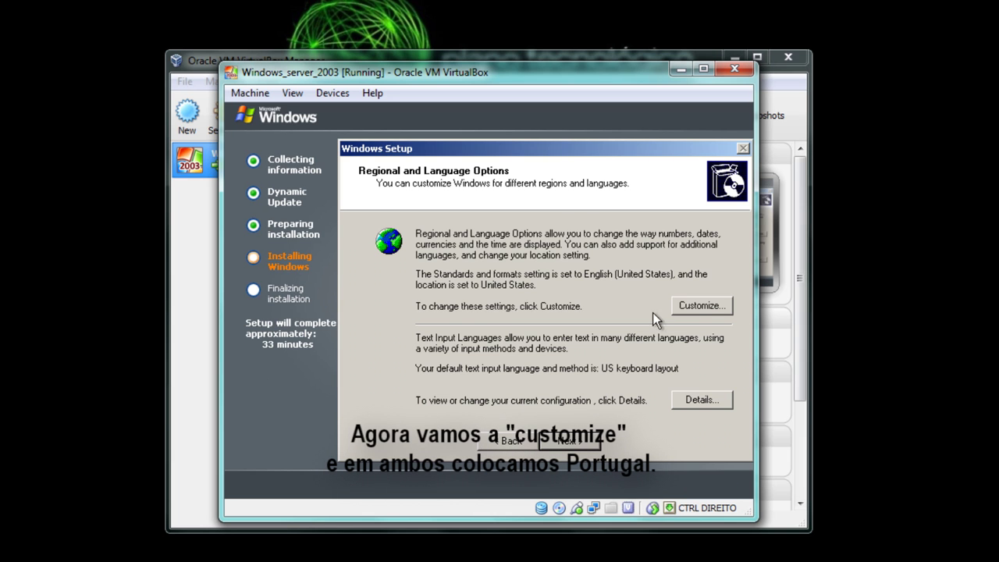
# Step: Set the regional standards and formats to Portuguese (Portugal)
pyautogui.click(696, 307)
pyautogui.press('p')
pyautogui.press('Down')
pyautogui.press('Down')
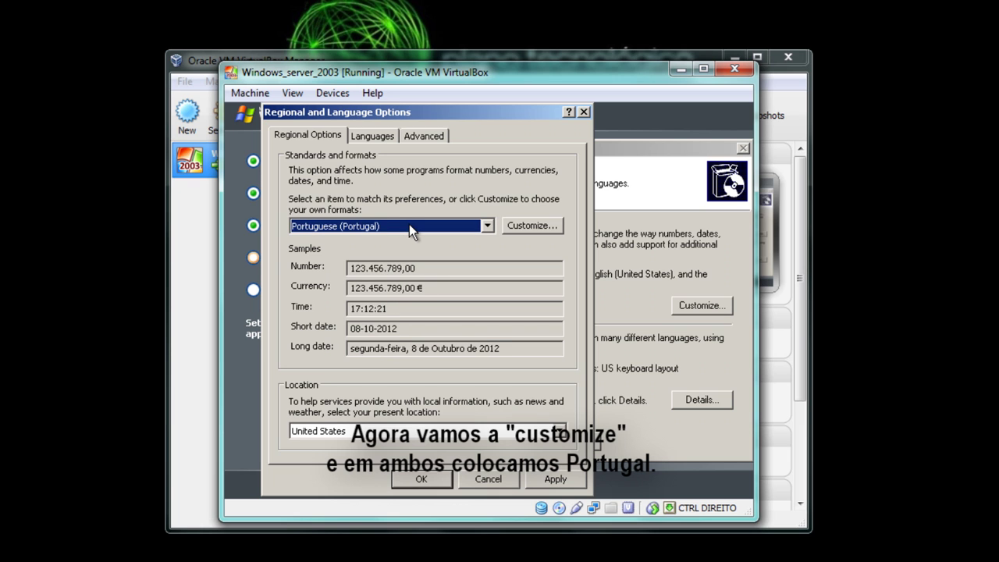
# Step: Set the present location to Portugal and apply the regional options
pyautogui.click(352, 428)
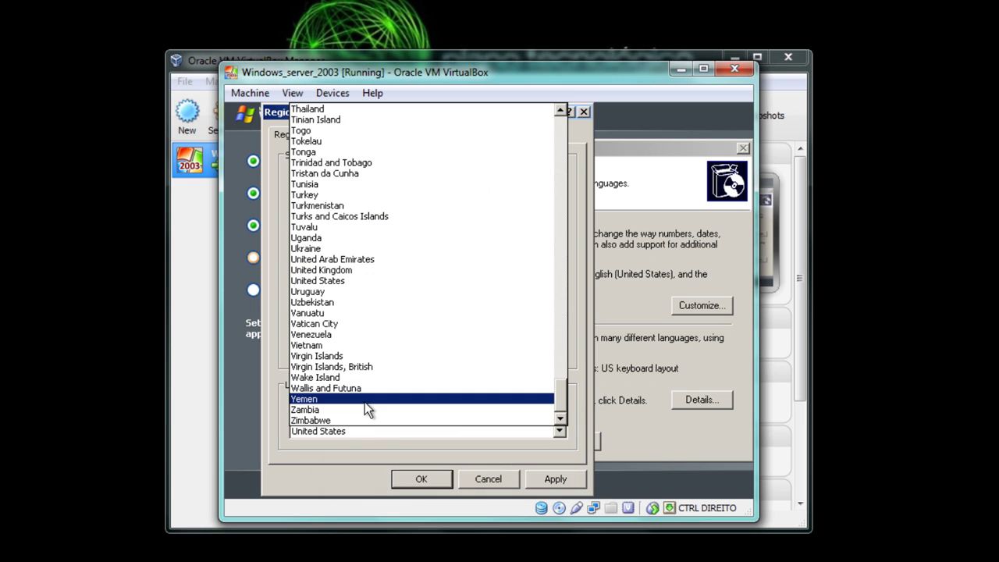
pyautogui.press('p')
pyautogui.press('Down')
pyautogui.press('Down')
pyautogui.press('Down')
pyautogui.press('Down')
pyautogui.press('Down')
pyautogui.press('Down')
pyautogui.press('Down')
pyautogui.press('Down')
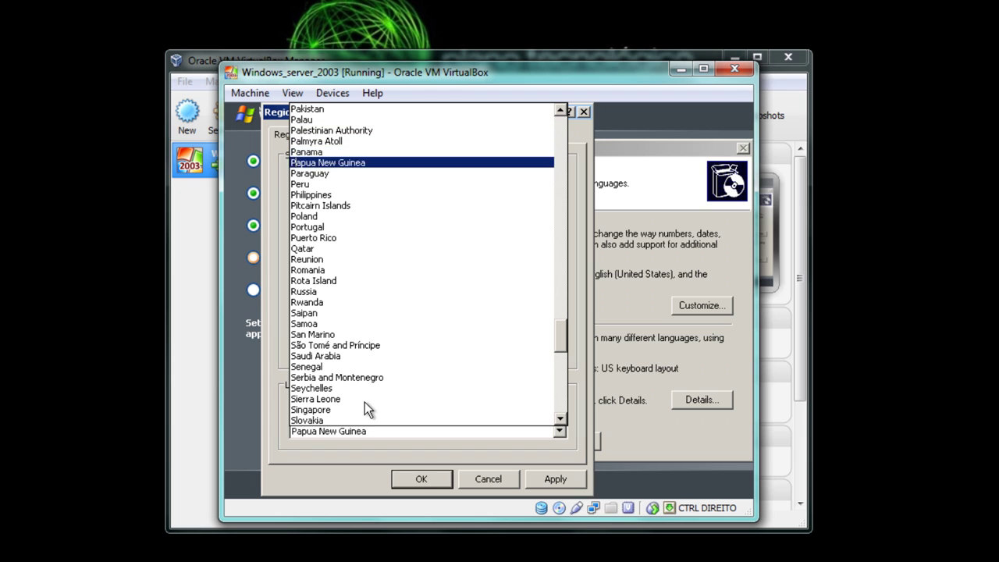
pyautogui.press('Down')
pyautogui.press('Down')
pyautogui.press('Down')
pyautogui.press('Return')
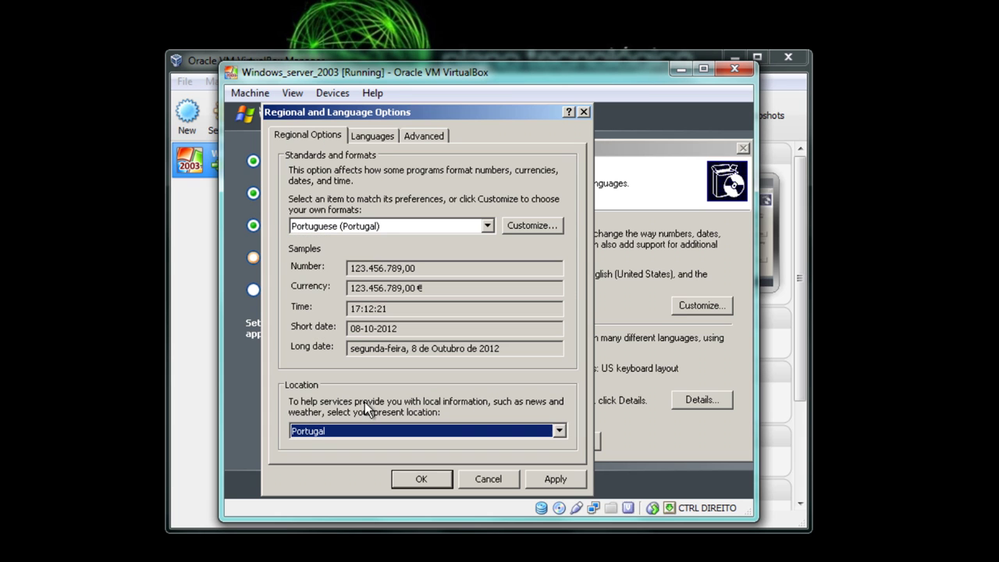
pyautogui.click(556, 478)
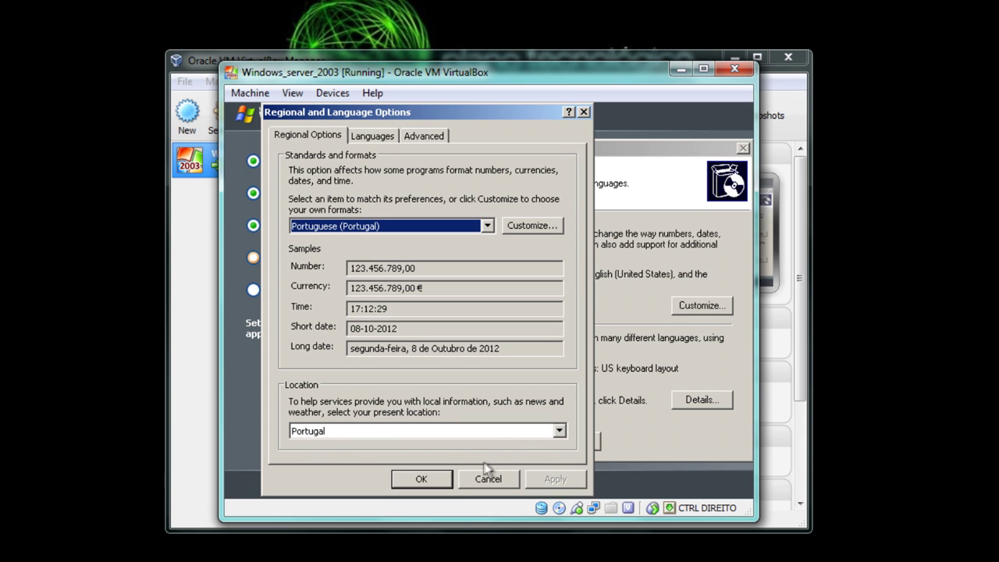
pyautogui.click(420, 477)
# Step: Check the installed input languages for a Portuguese keyboard and accept the regional and language settings
pyautogui.click(691, 398)
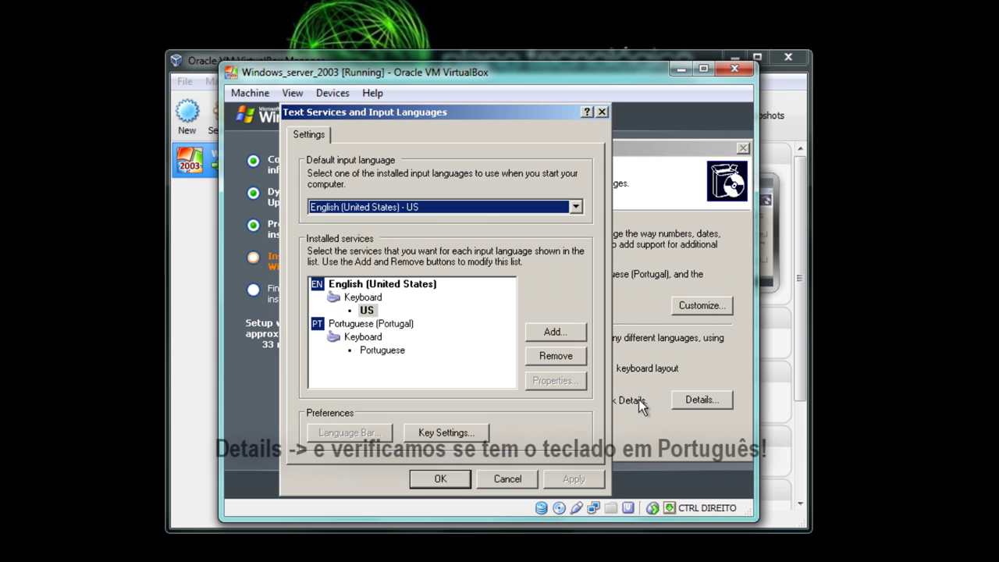
pyautogui.click(437, 476)
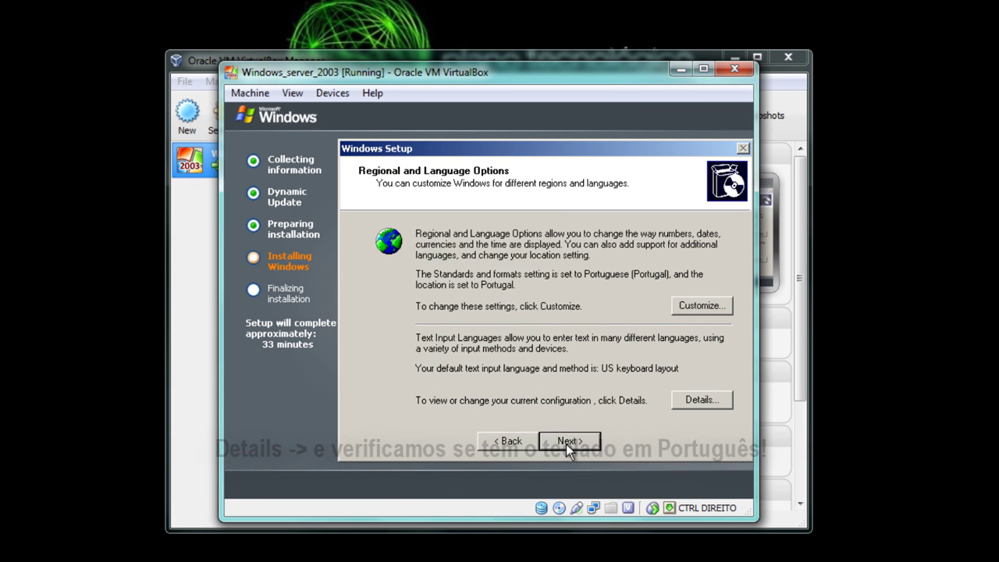
pyautogui.click(566, 445)
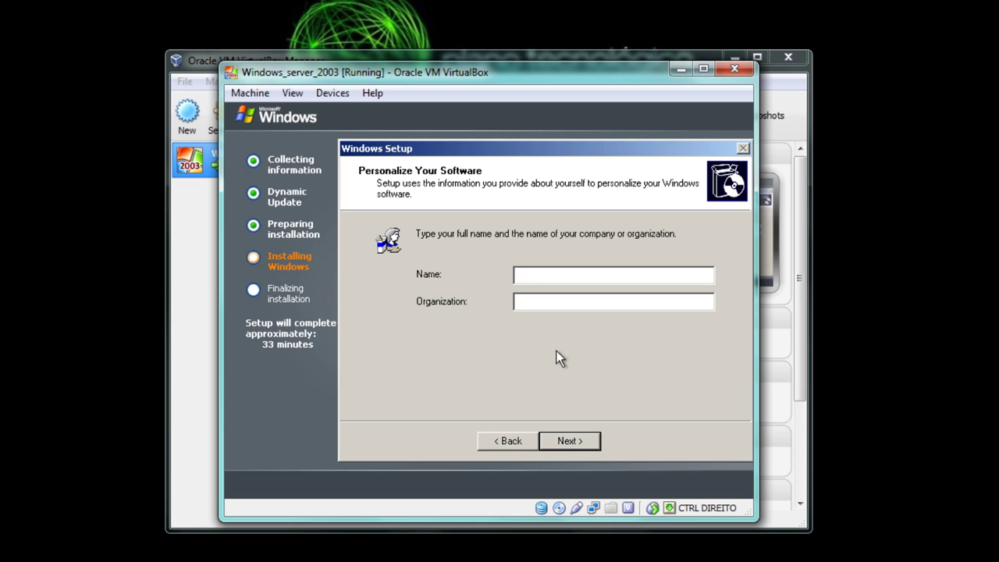
# Step: Enter 12E as the name and ESGN as the organization, and keep per-server licensing with 5 concurrent connections
pyautogui.write('12E')
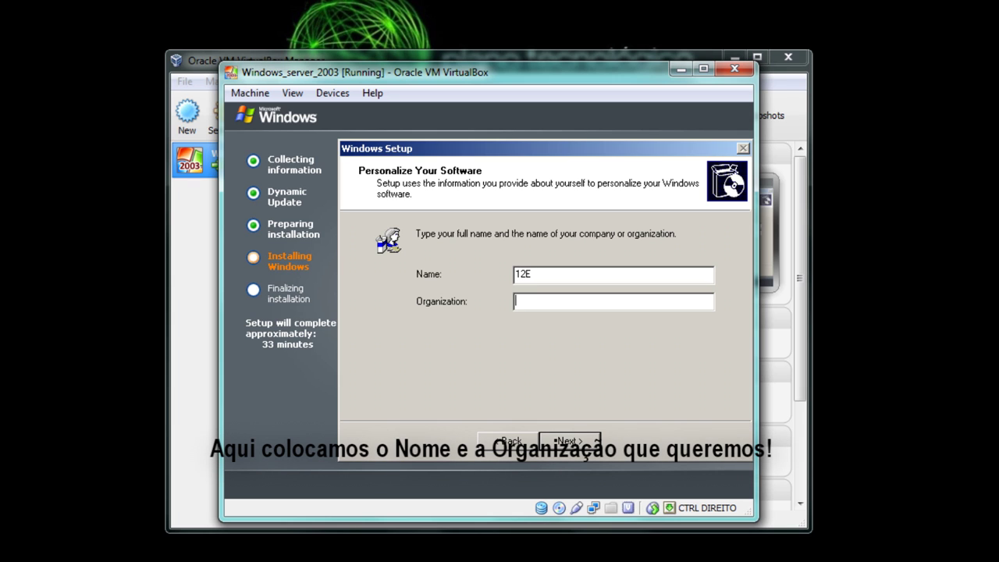
pyautogui.press('Tab')
pyautogui.write('ESGN')
pyautogui.press('Return')
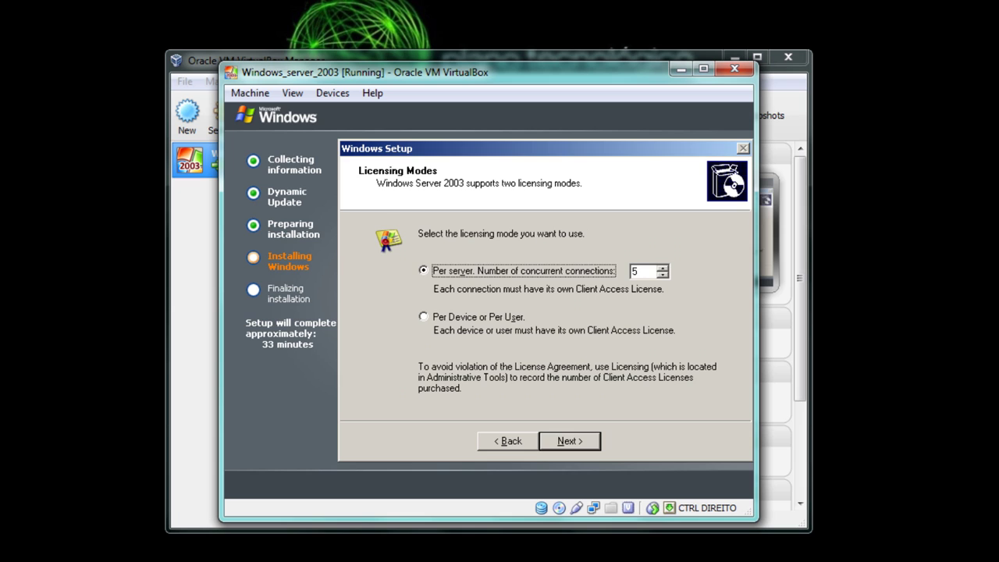
pyautogui.press('Return')
# Step: Enter and confirm the Administrator password, keep the suggested computer name, and submit the settings
pyautogui.click(586, 363)
pyautogui.write('***')
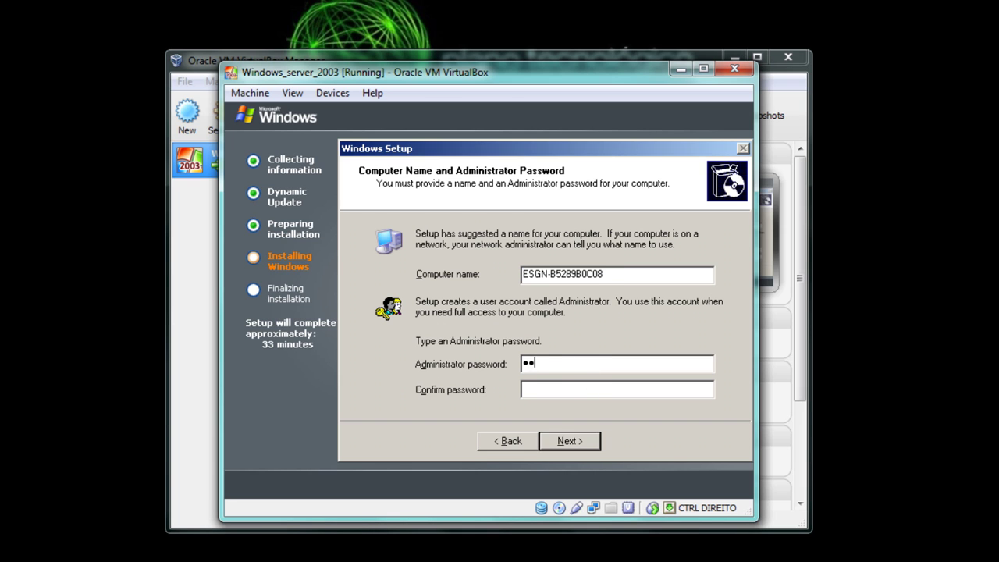
pyautogui.click(563, 383)
pyautogui.write('**')
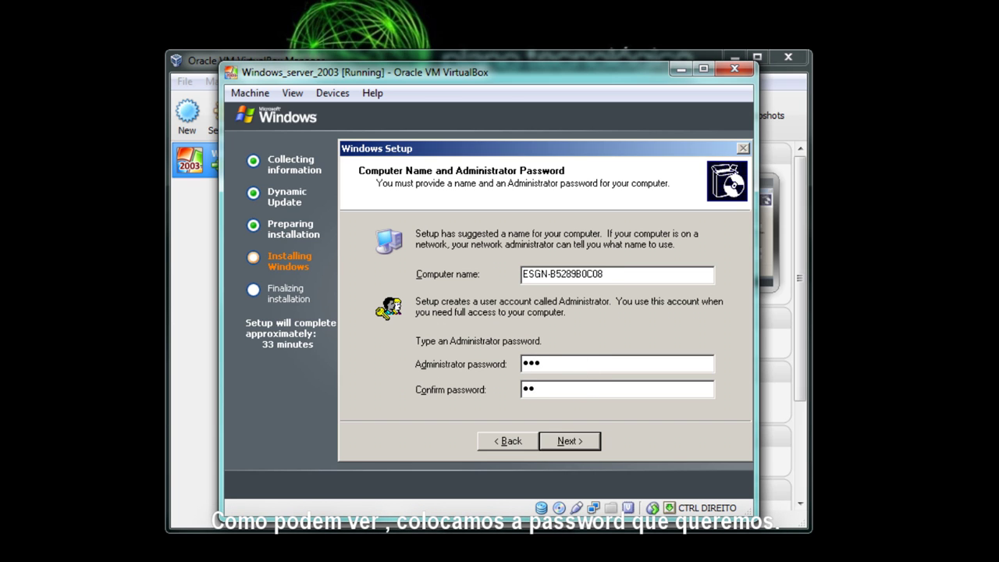
pyautogui.write('*')
pyautogui.click(568, 439)
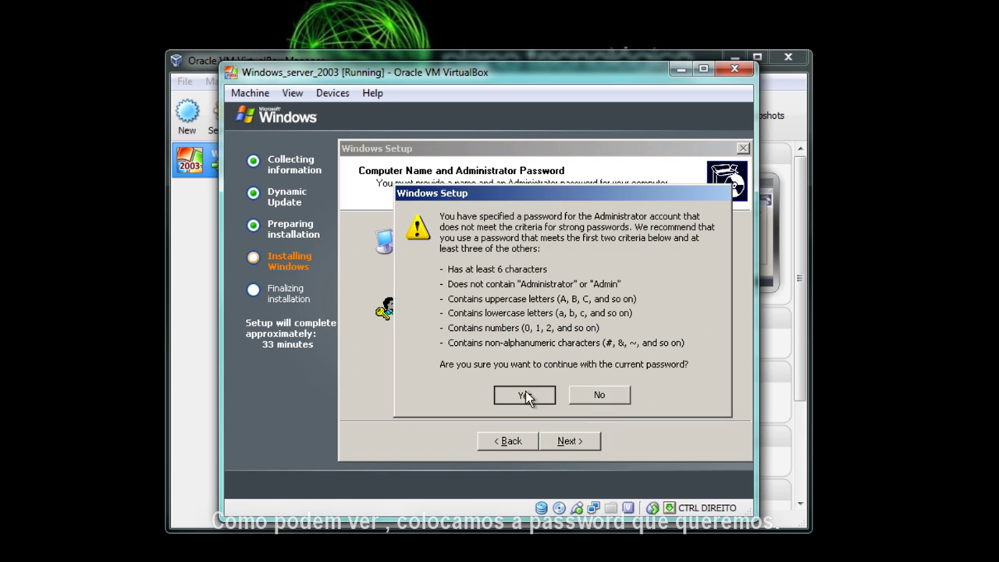
# Step: Accept the current Administrator password and set the time zone to (GMT) Greenwich Mean Time : Dublin, Edinburgh, Lisbon, London
pyautogui.click(525, 395)
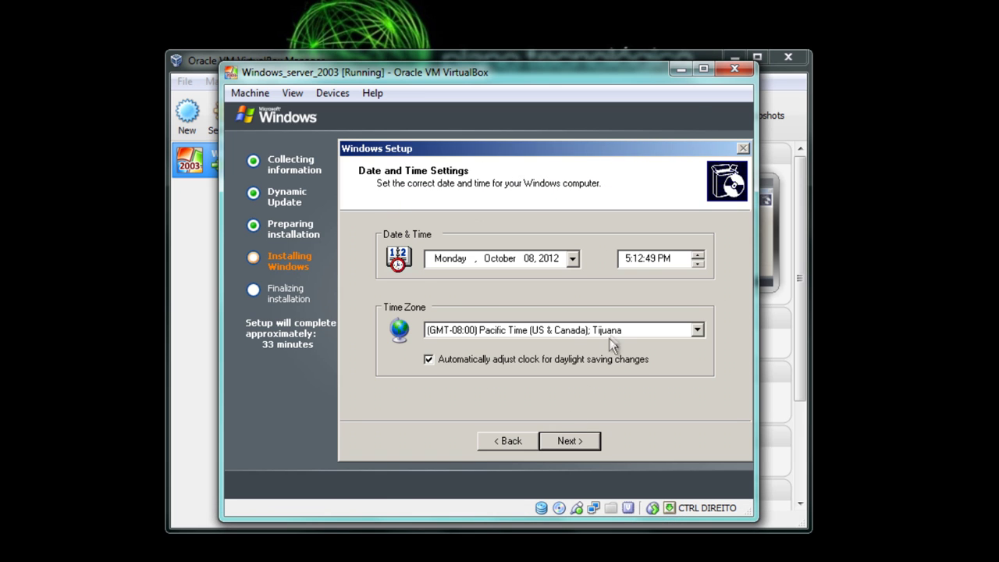
pyautogui.click(611, 333)
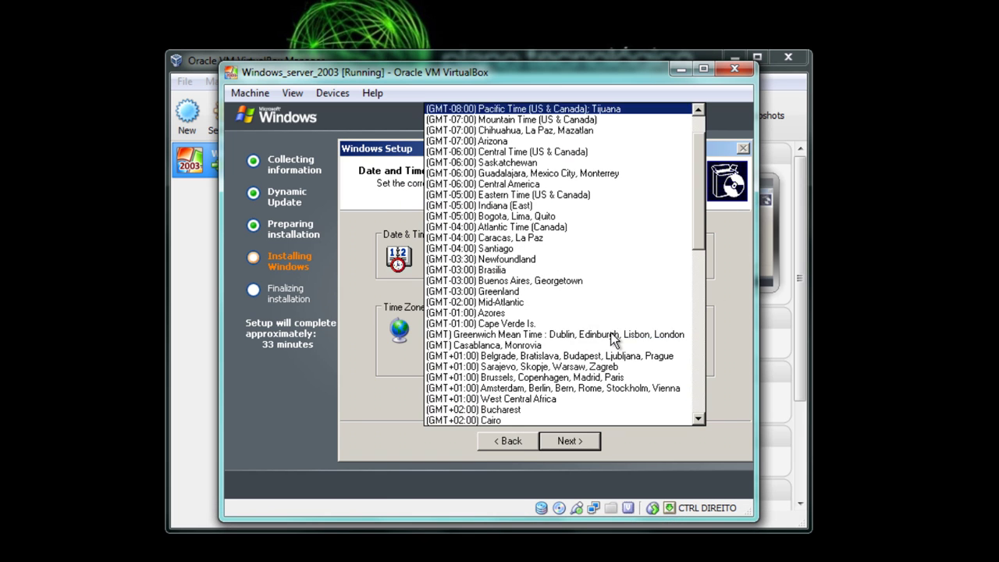
pyautogui.click(563, 334)
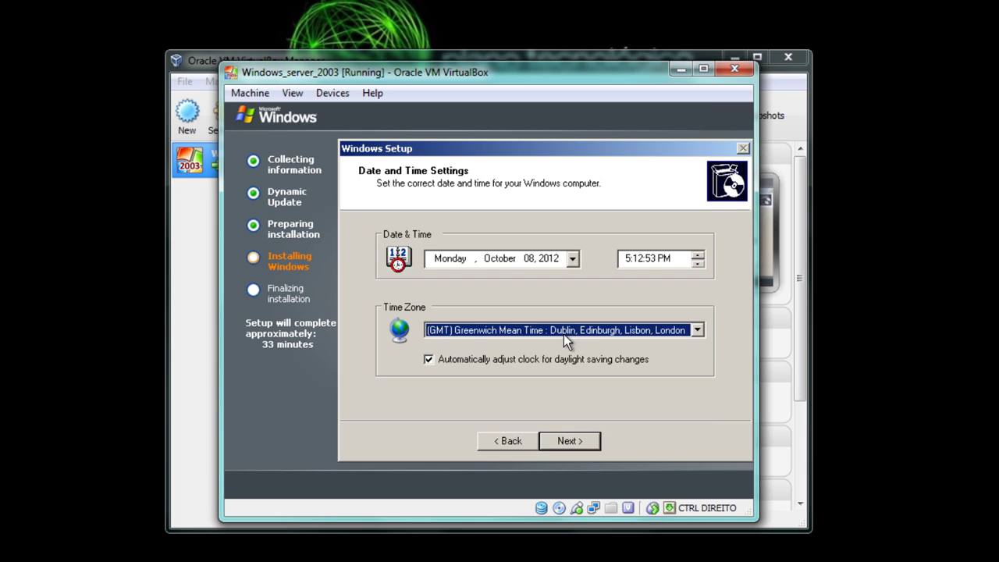
pyautogui.click(569, 441)
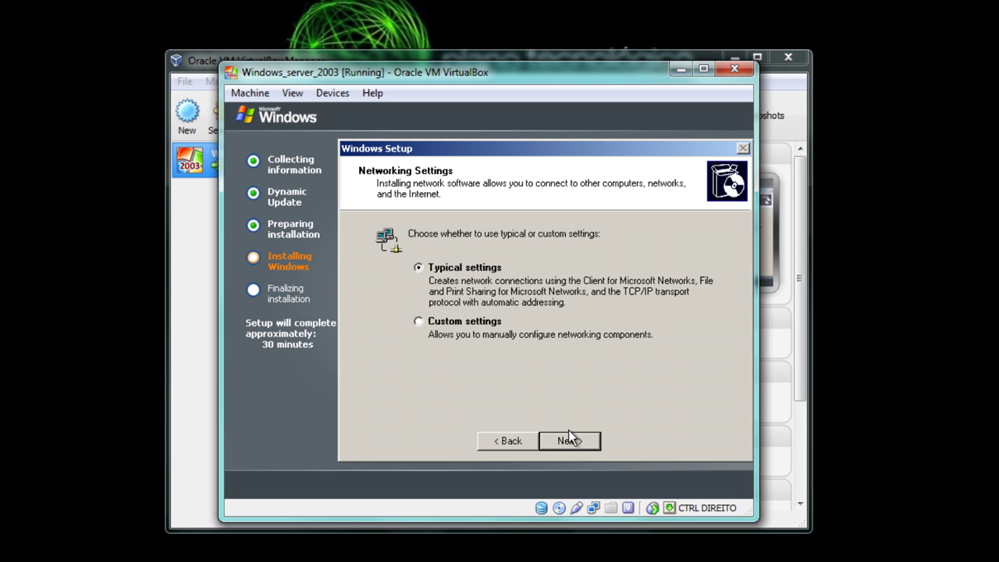
# Step: Keep the typical networking settings and make the computer a member of the workgroup WORKGROUP, without a domain
pyautogui.click(569, 439)
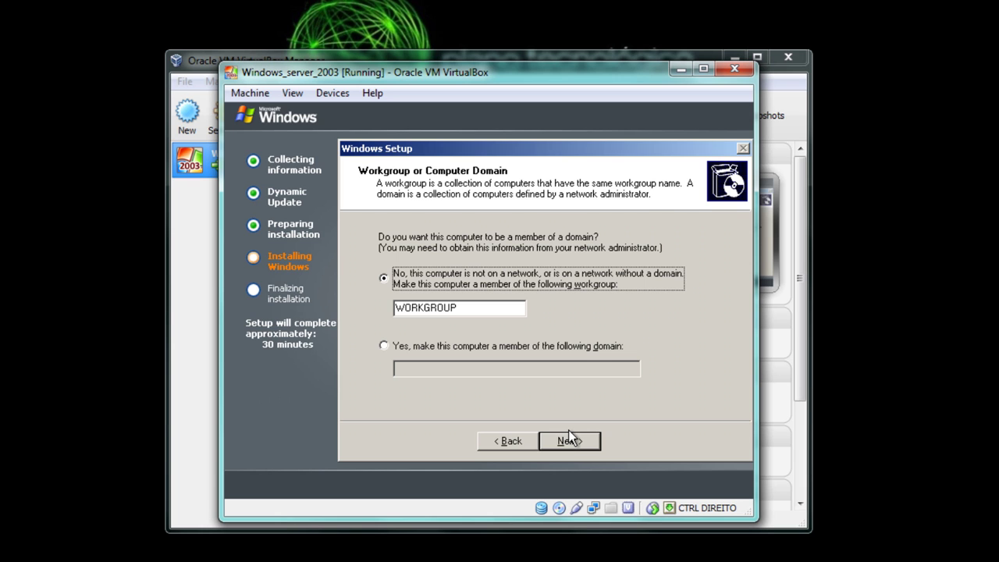
pyautogui.click(568, 439)
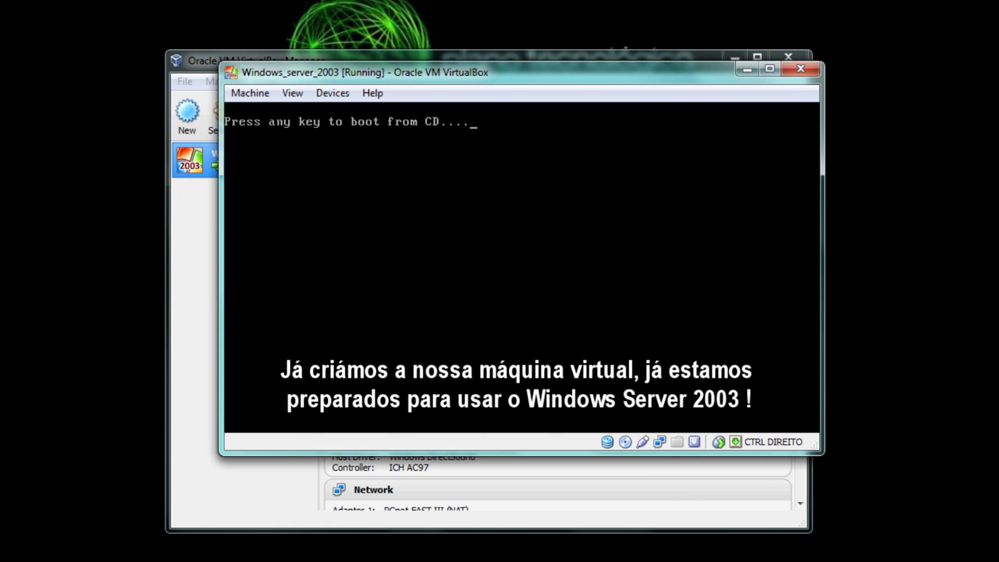
# Step: Continue the virtual machine's restart into Windows Server 2003 and dismiss the mouse pointer integration notice
pyautogui.press('Return')
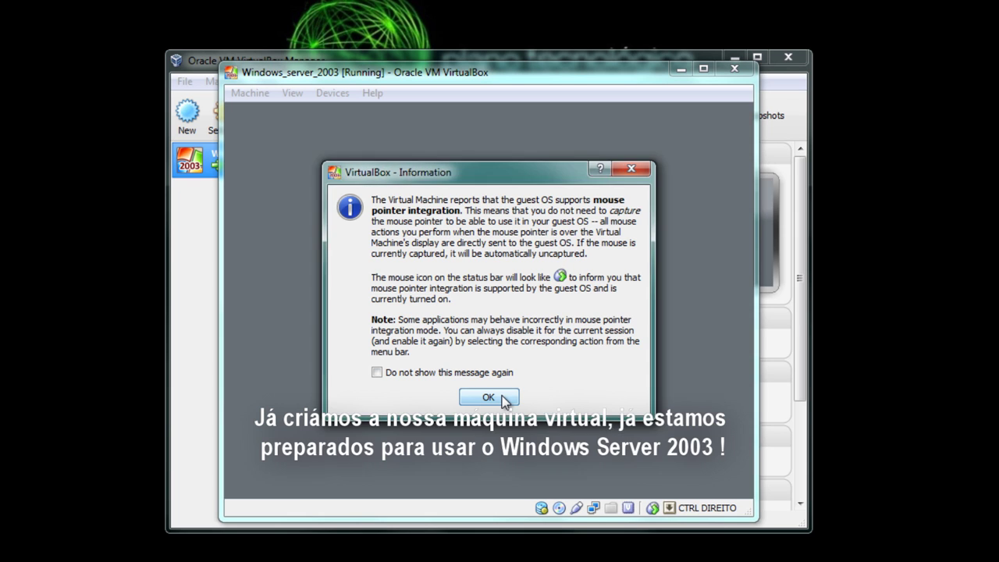
pyautogui.click(503, 399)
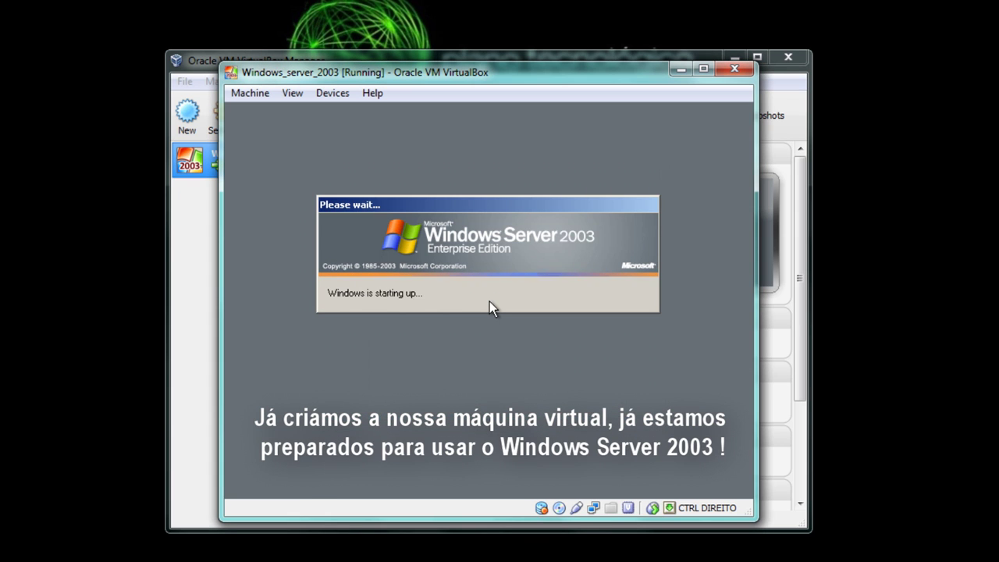